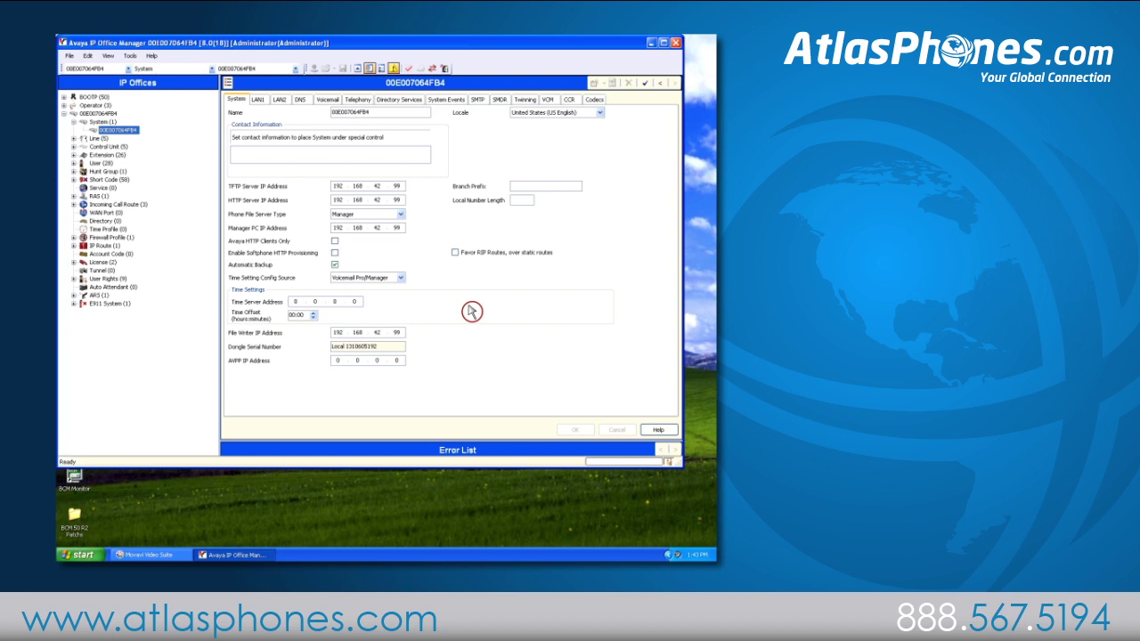
Check the Avaya IP endpoints licence, then add a new SIP extension with base extension 289.
double_click(95, 264)
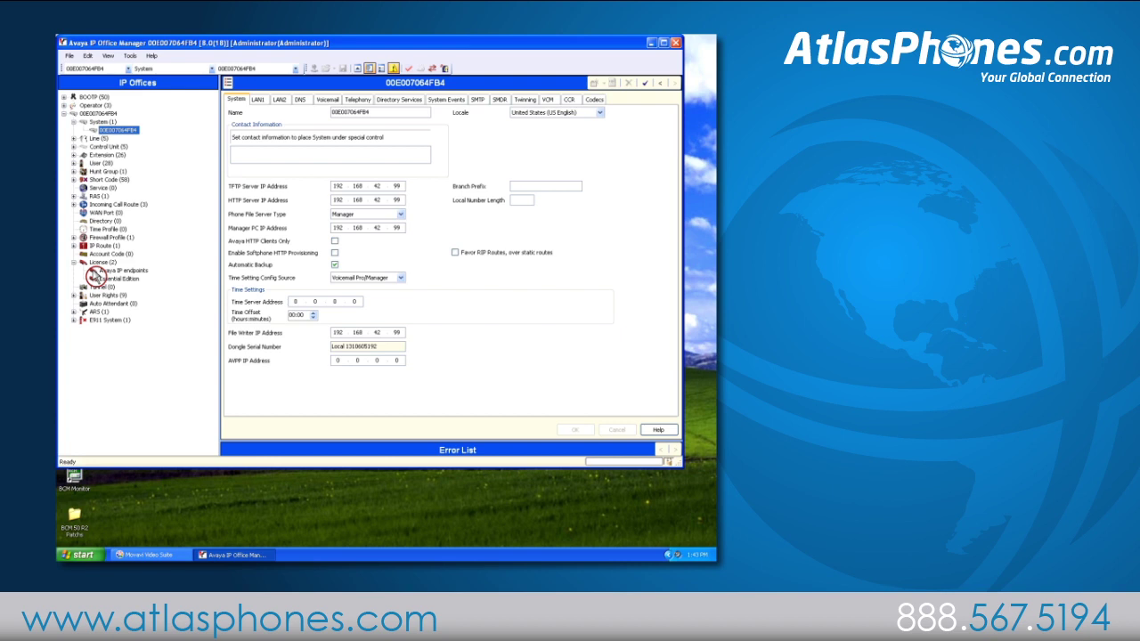
click(98, 271)
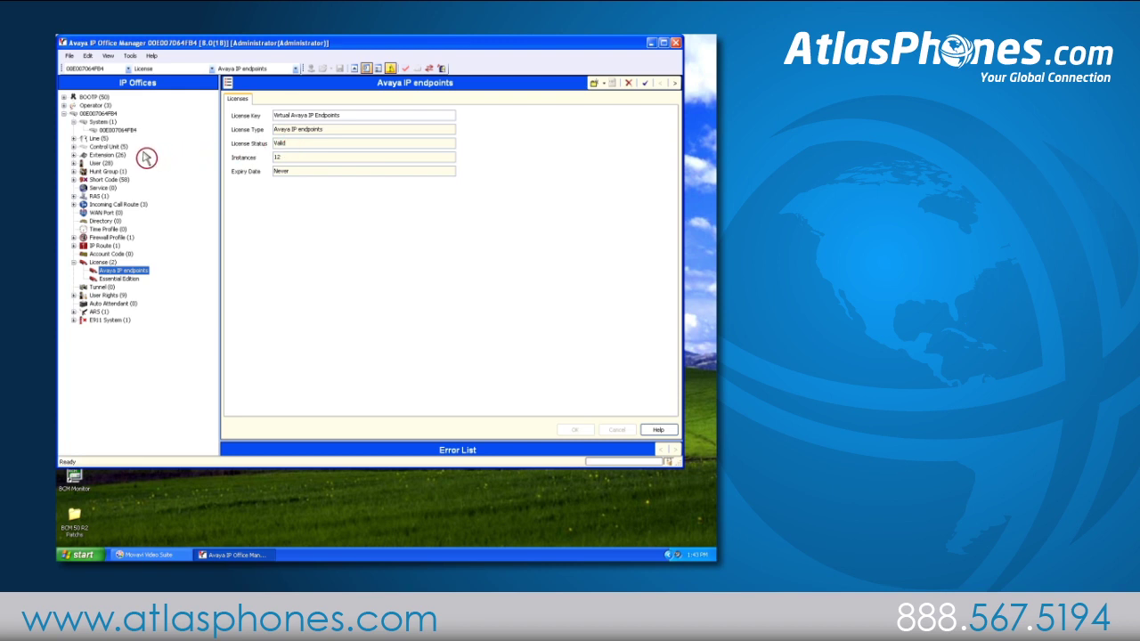
click(84, 157)
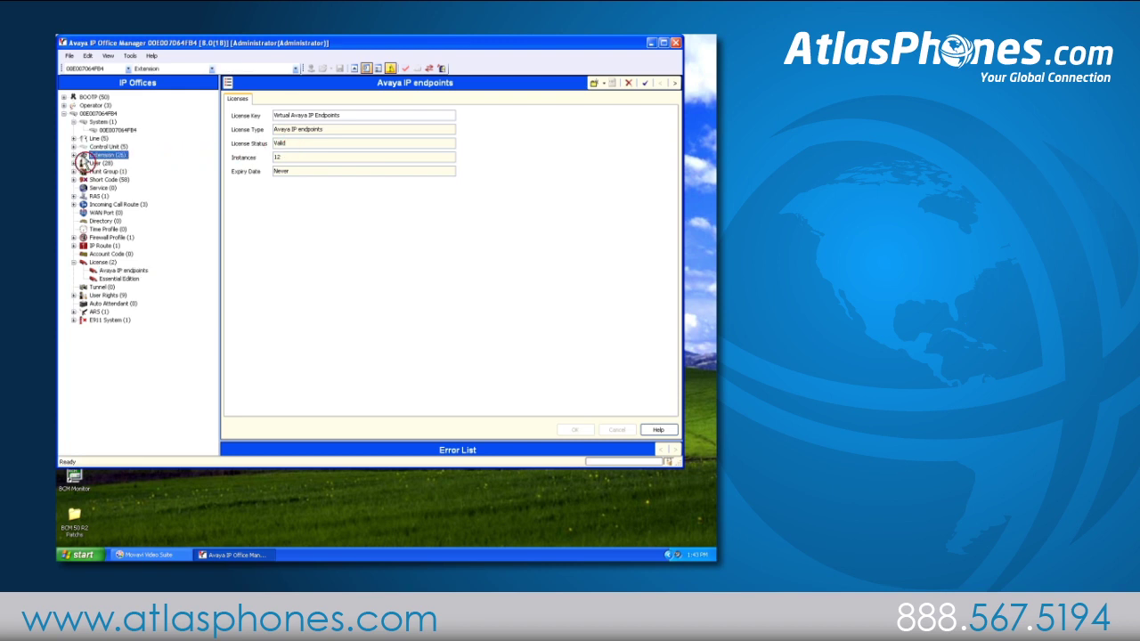
right_click(98, 155)
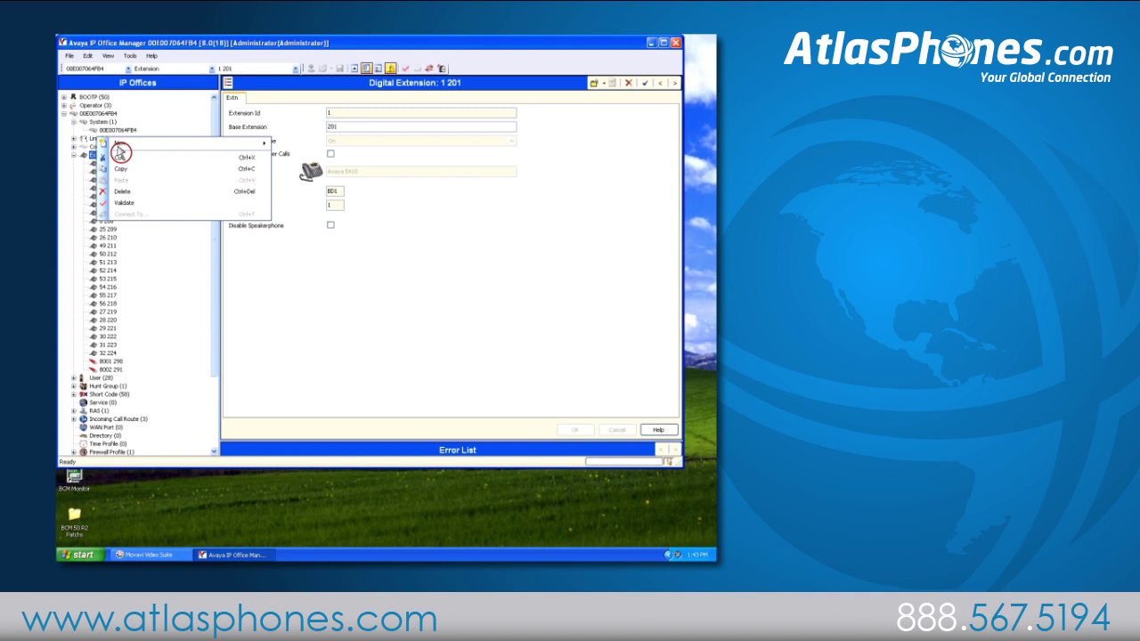
mouse_move(191, 145)
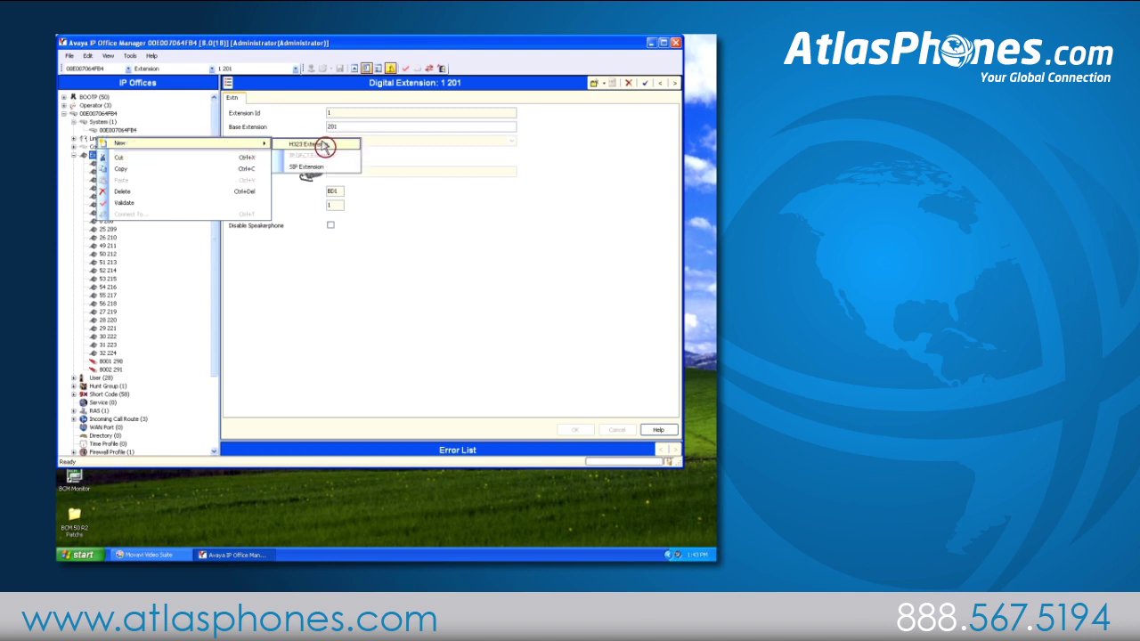
click(331, 168)
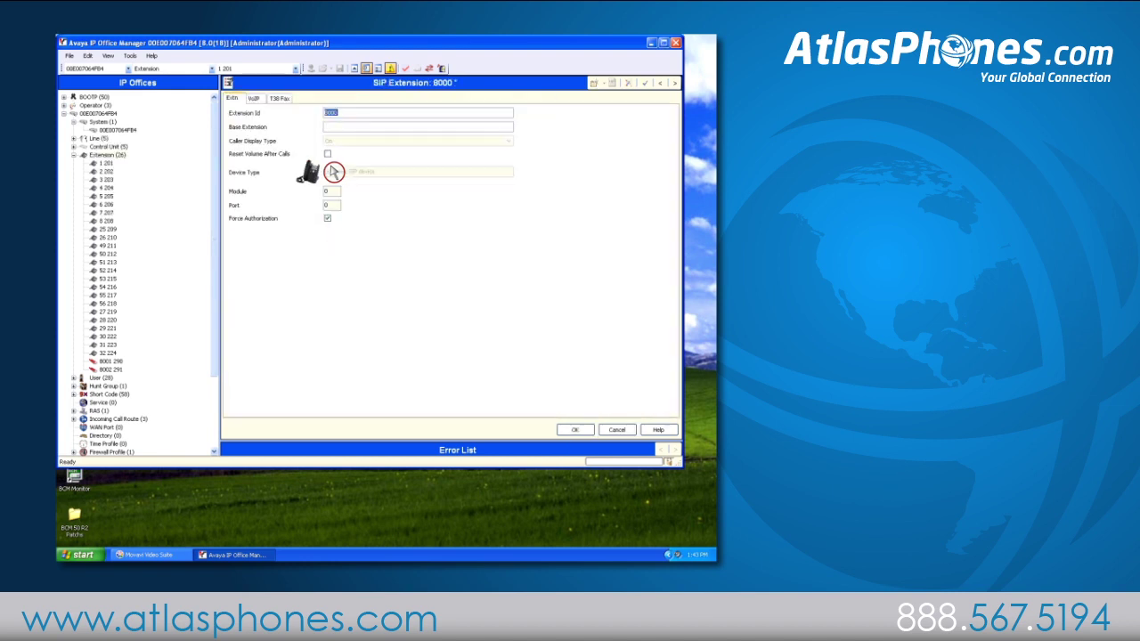
key(Tab)
text(289)
click(578, 431)
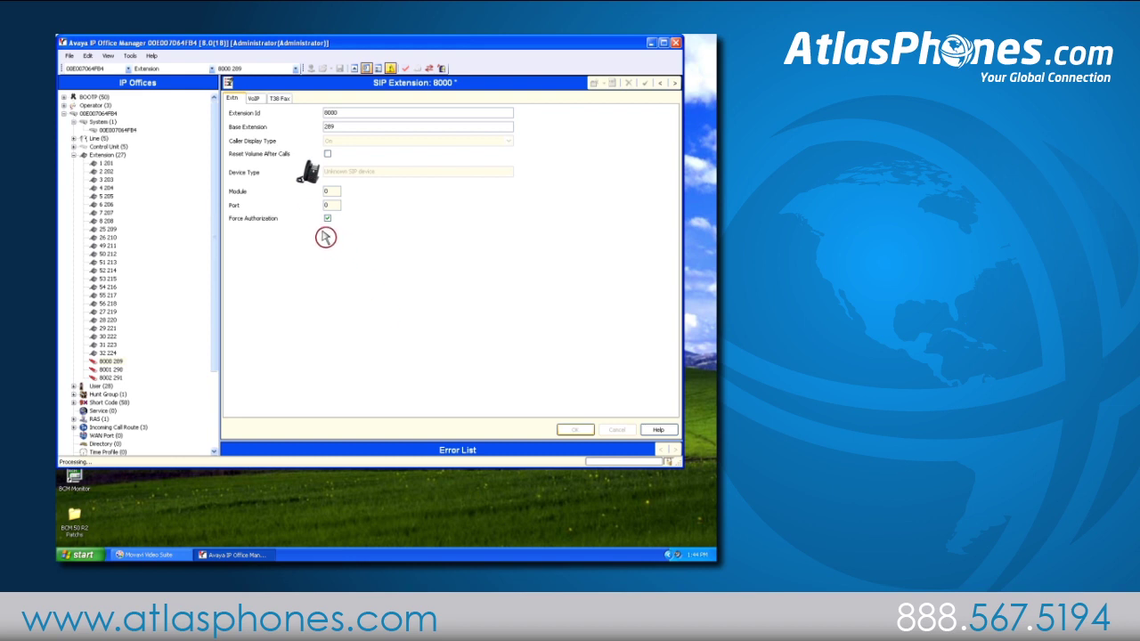
Reserve an Avaya IP endpoint licence and set IP address 192.168.42.166 for extension 8000.
click(258, 99)
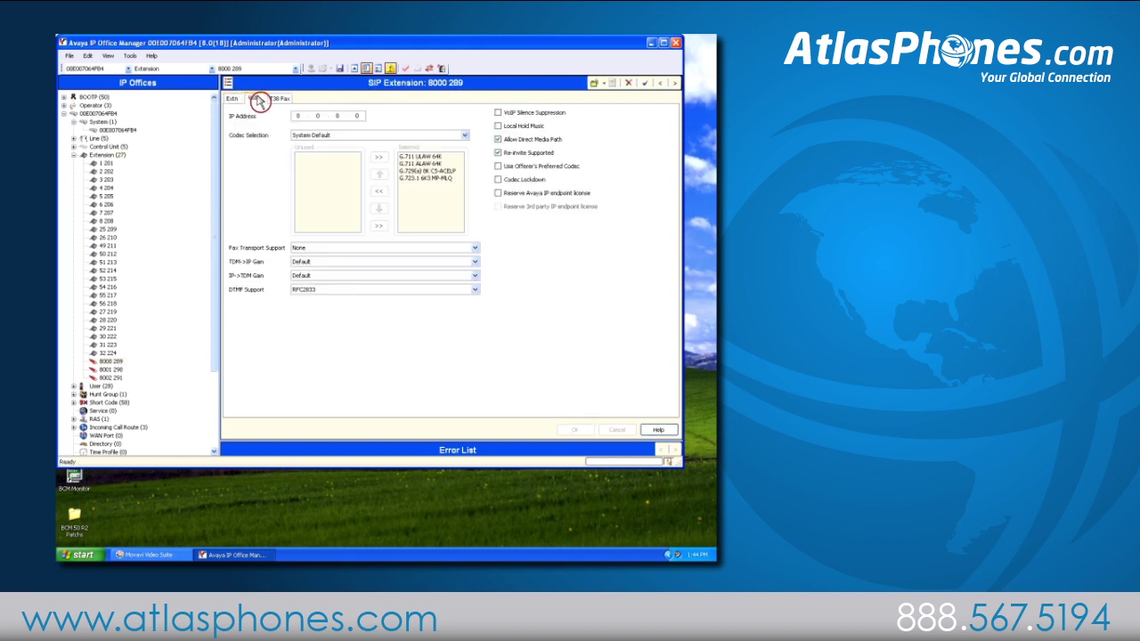
click(499, 194)
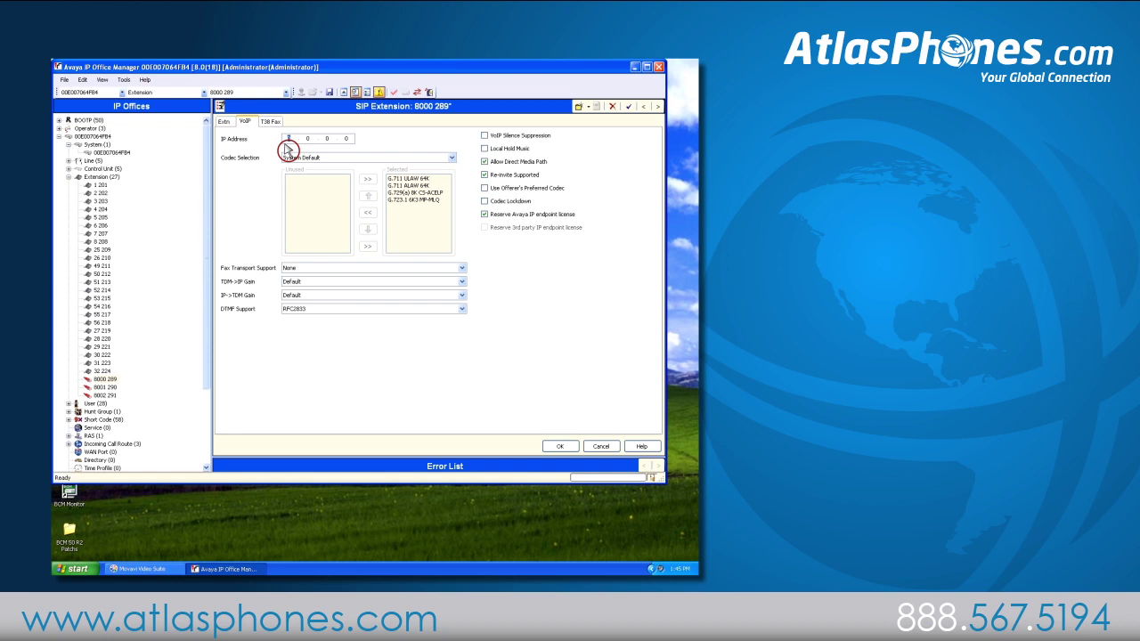
text(192.168.42)
key(period)
text(166)
click(572, 447)
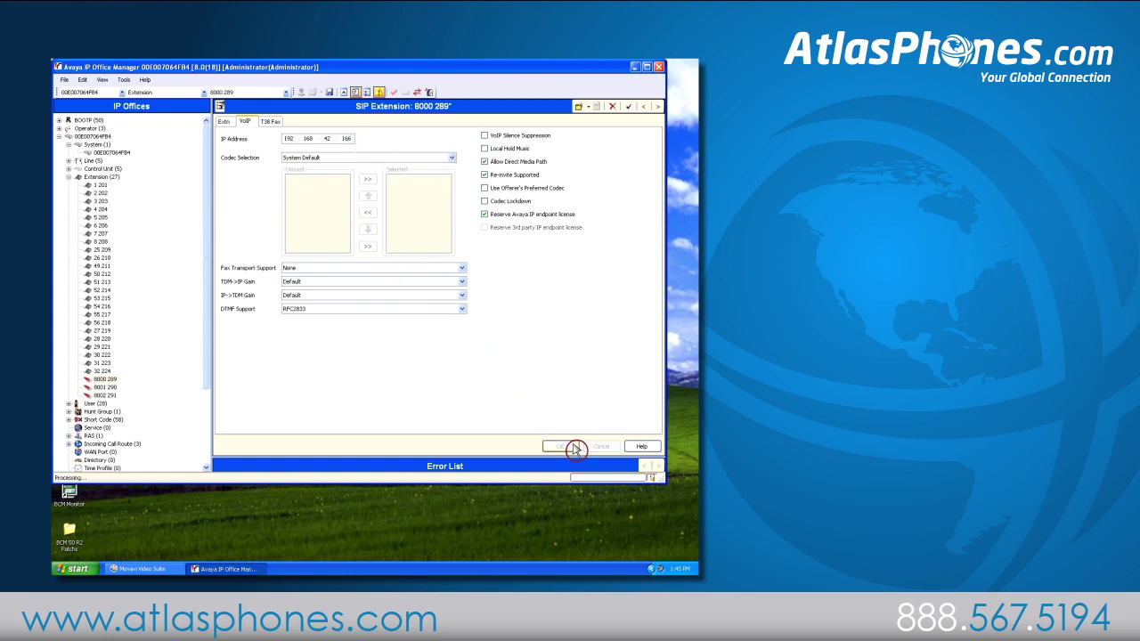
click(94, 404)
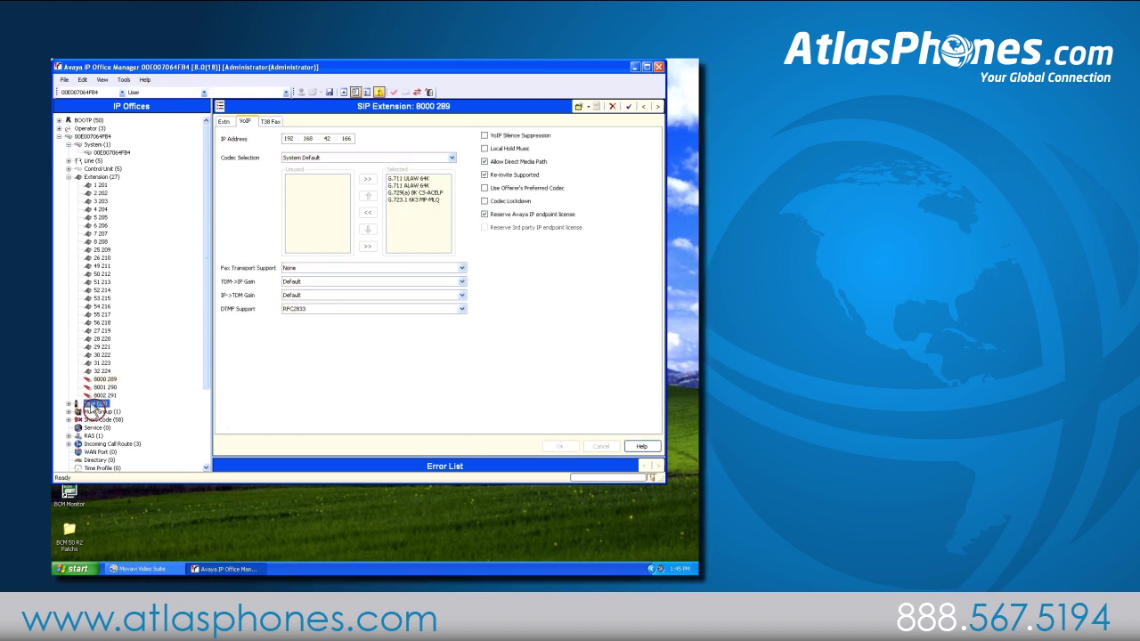
Create user B179 with full name 'Conference Phone' on extension 289.
right_click(92, 234)
click(136, 227)
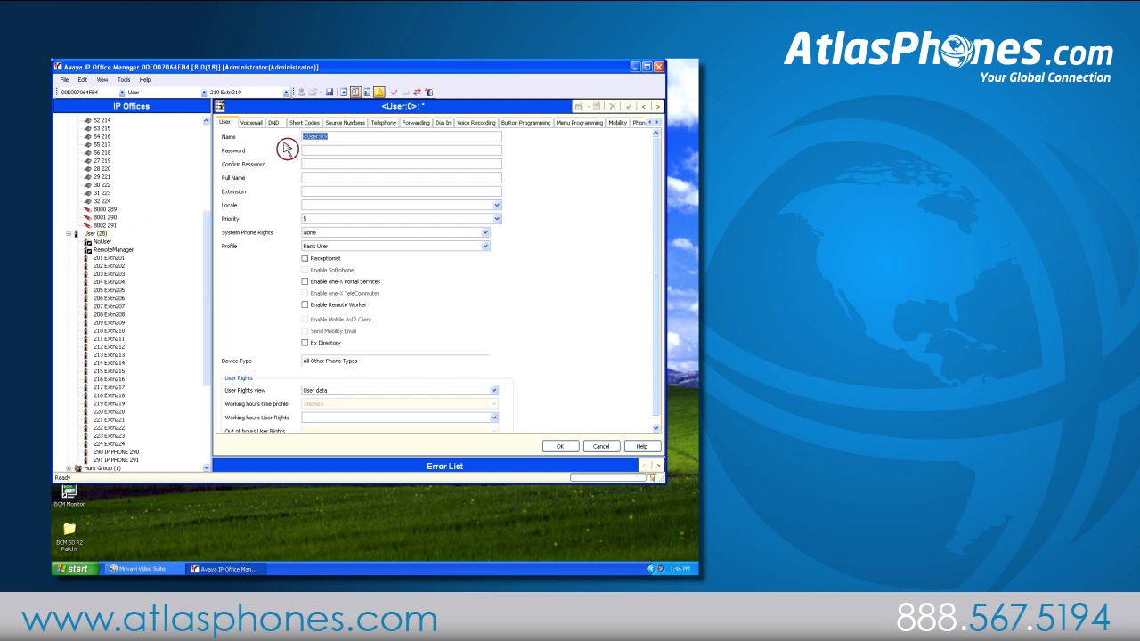
text(B179)
key(Tab)
key(Tab)
key(Tab)
text(Conference Phone)
key(Tab)
text(289)
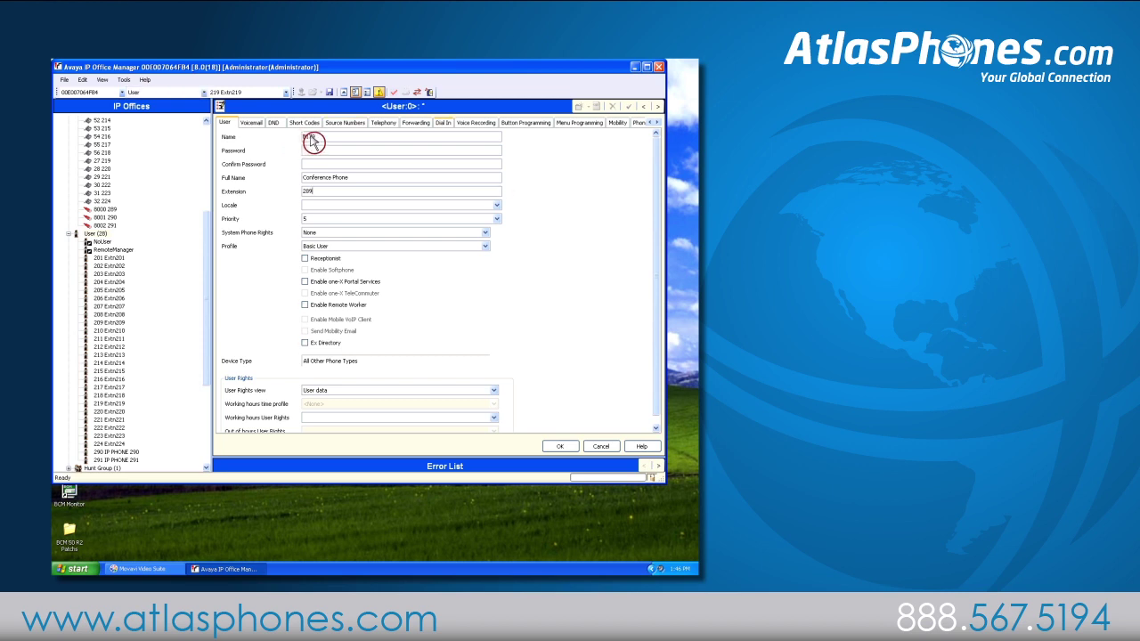
Enter a login code in the B179 user's Supervisor Settings and save the user.
click(381, 125)
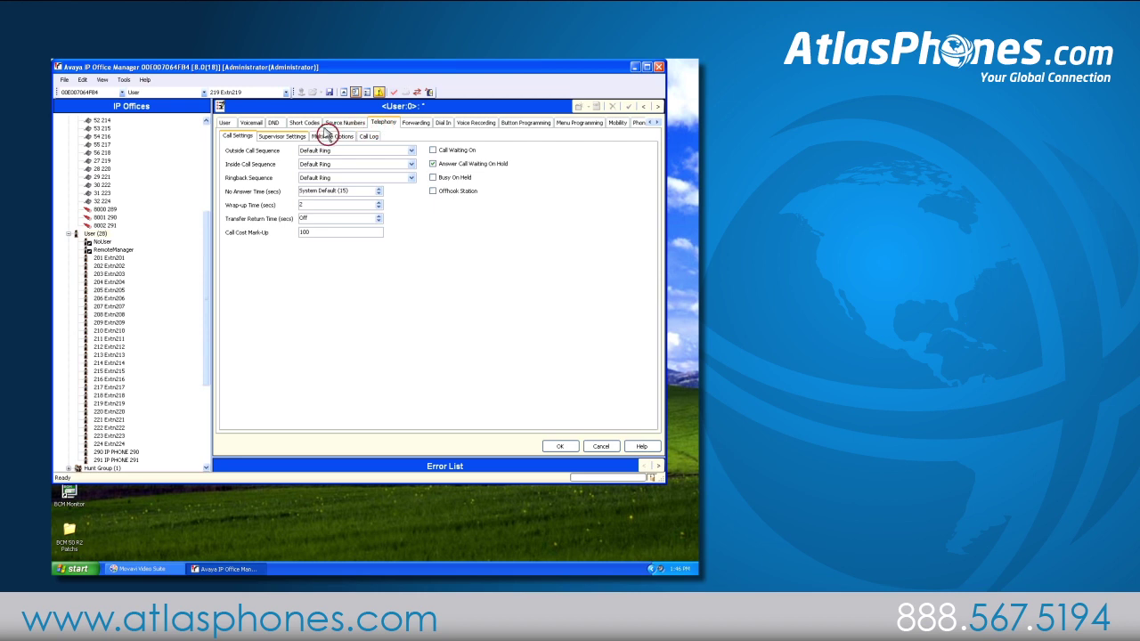
click(283, 138)
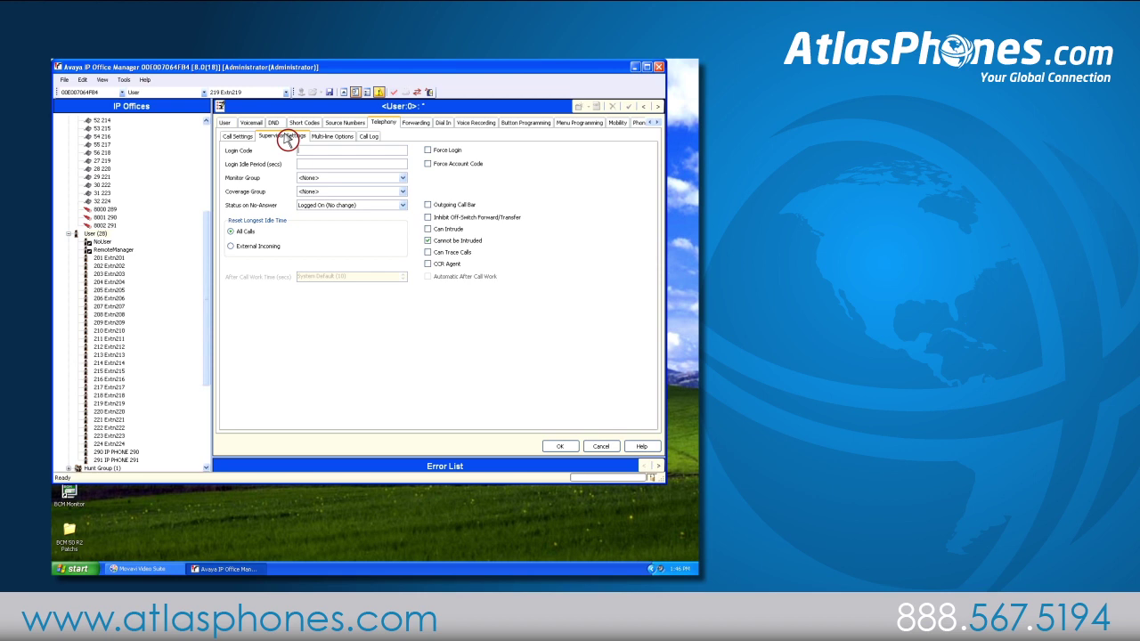
click(559, 448)
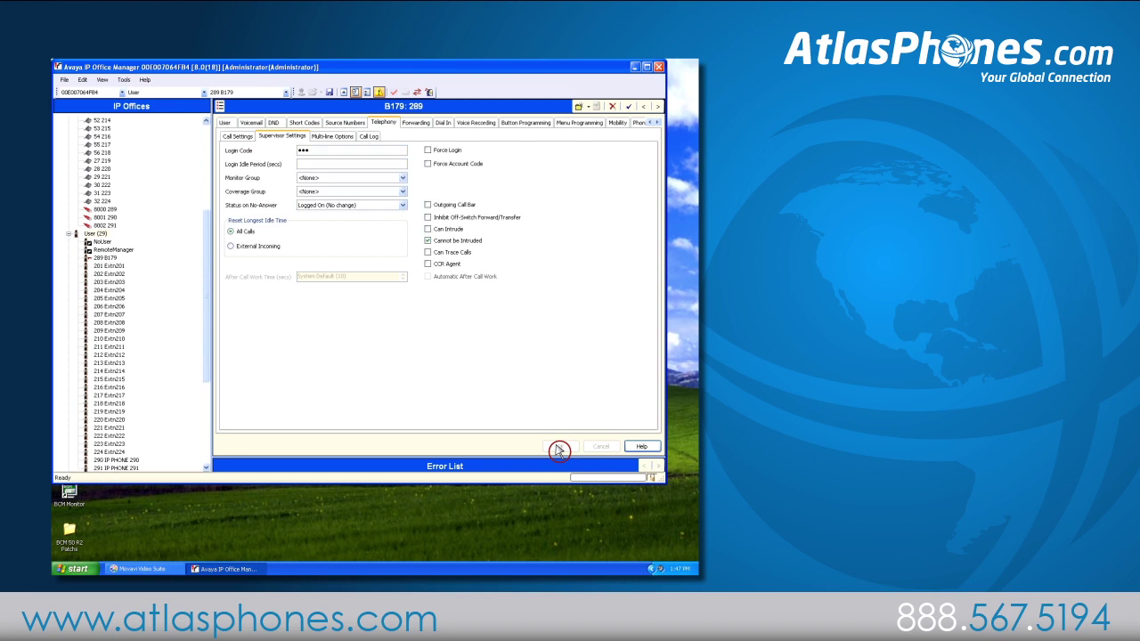
Save the configuration to the IP Office immediately, authenticating with the service user password.
click(329, 93)
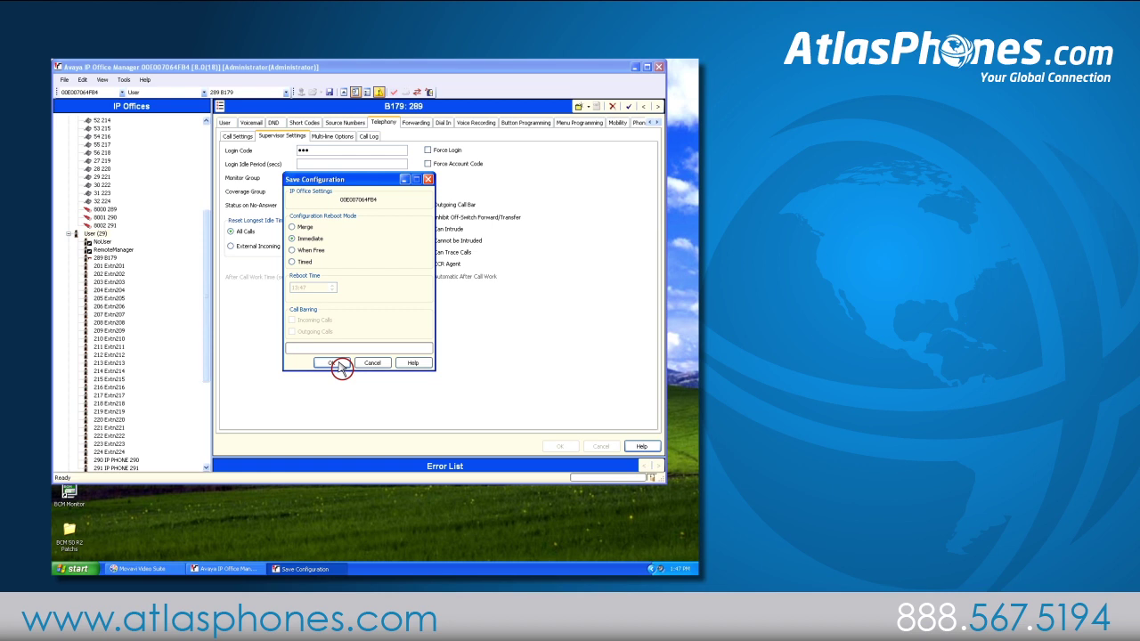
click(339, 365)
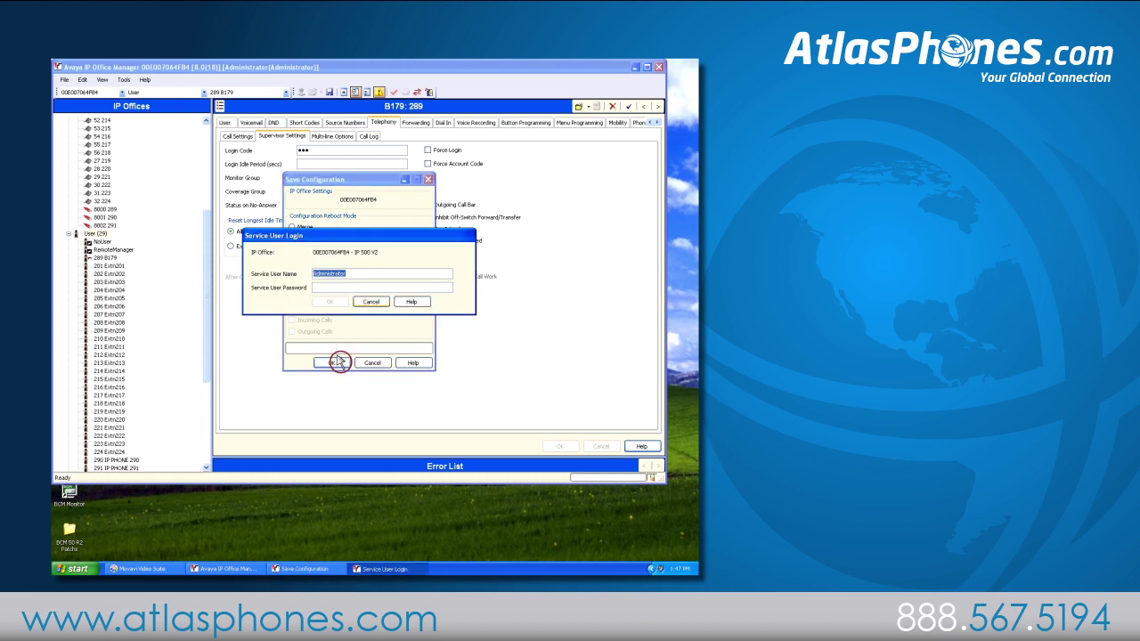
key(Tab)
click(330, 301)
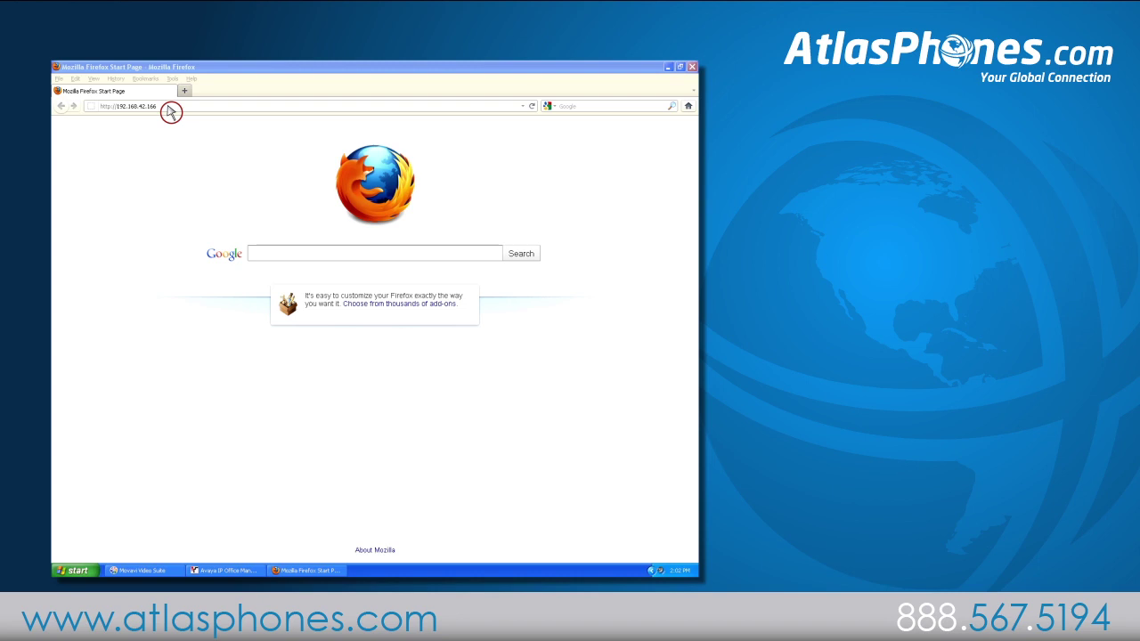
Load 192.168.42.166 and log in to the B179 web interface with the Admin profile and PIN.
click(167, 107)
key(Return)
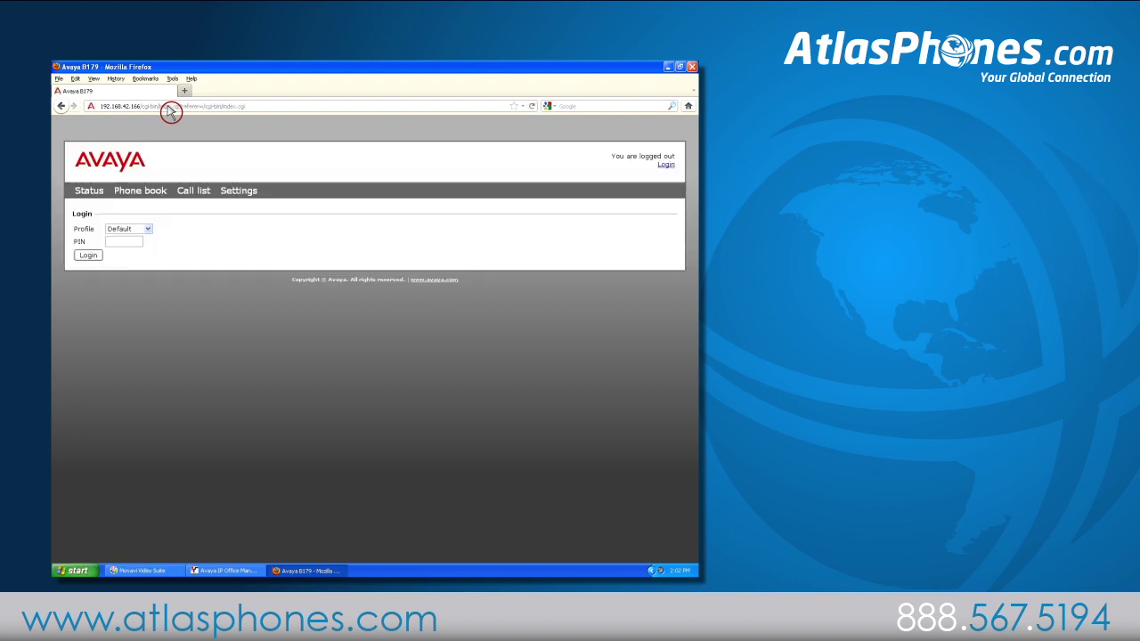
click(131, 230)
click(136, 276)
key(Tab)
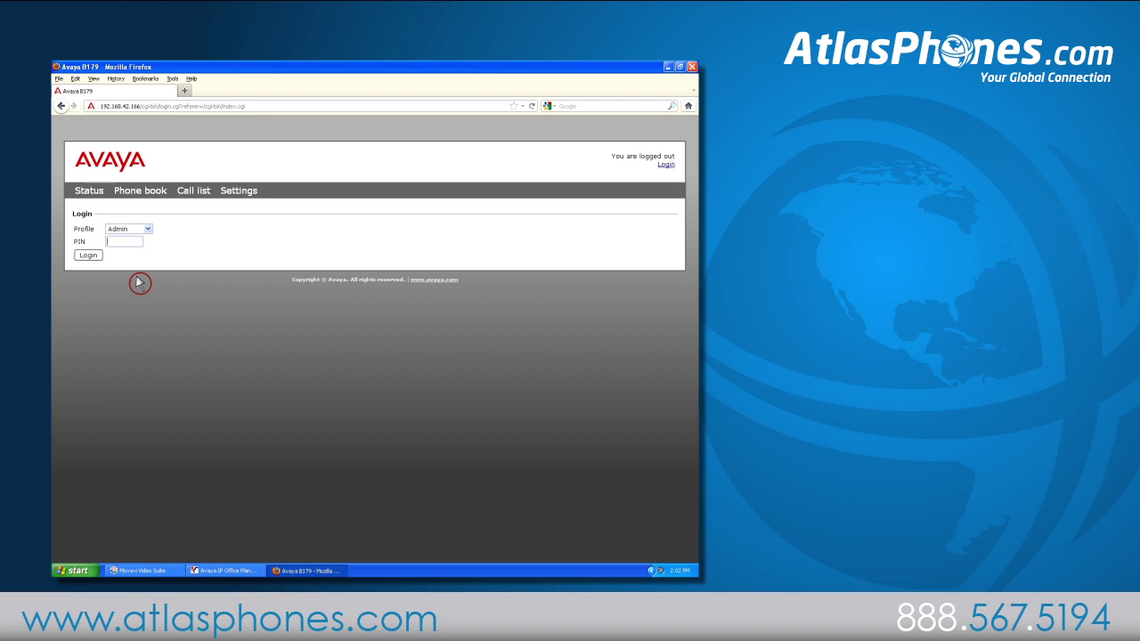
key(Return)
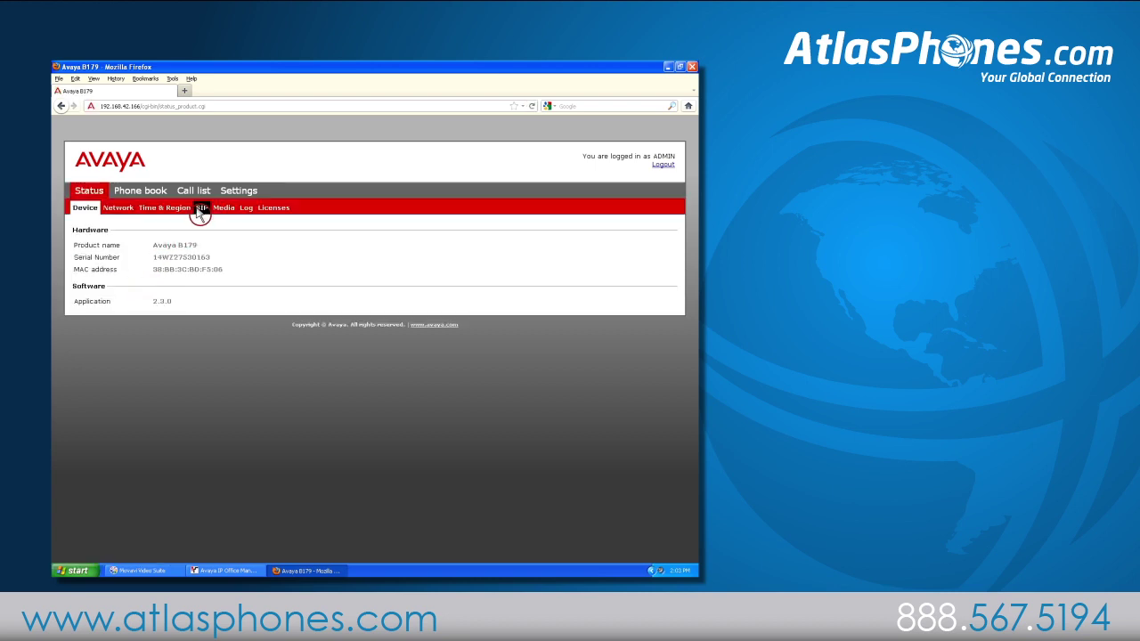
Enable the SIP main account: name B179, user 289, registrar 192.168.42.1, authentication name 289, plus password.
click(222, 191)
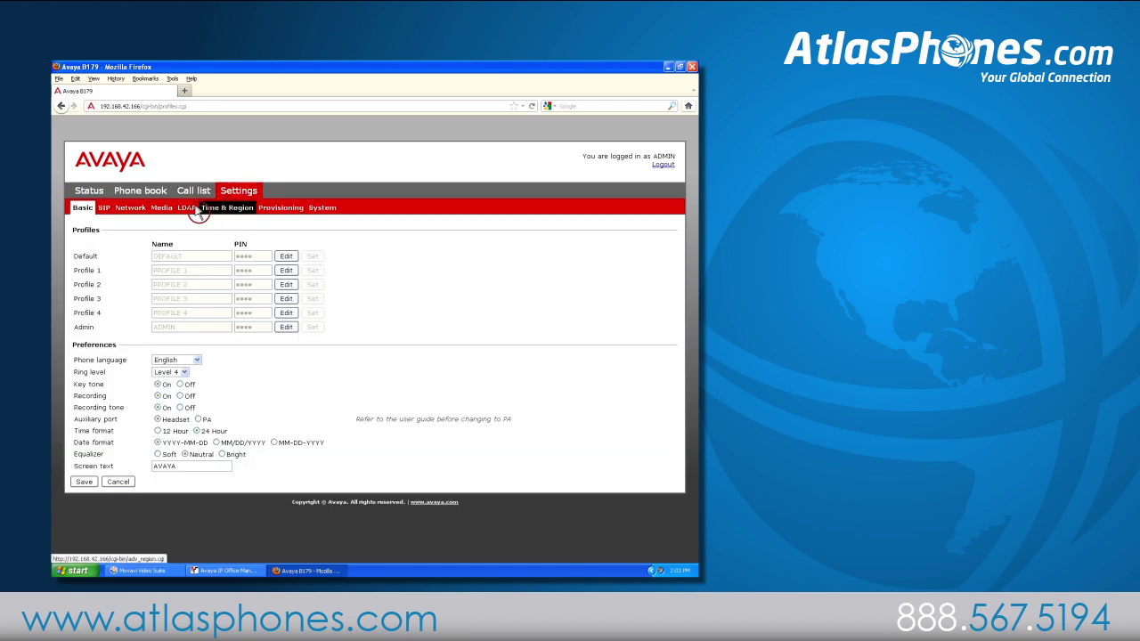
click(104, 211)
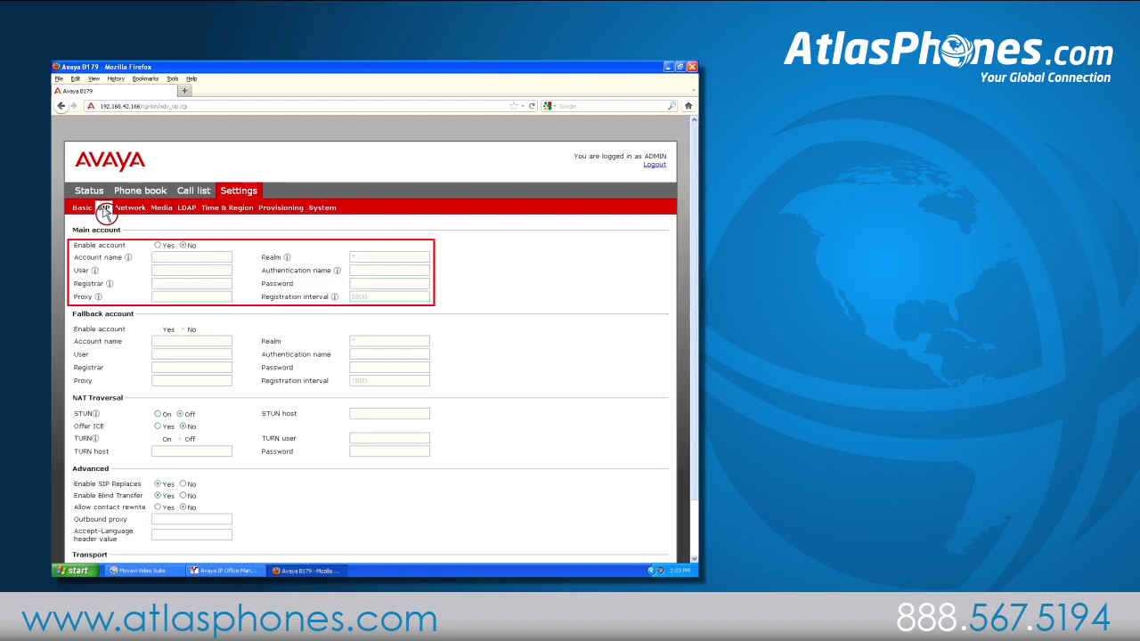
click(158, 246)
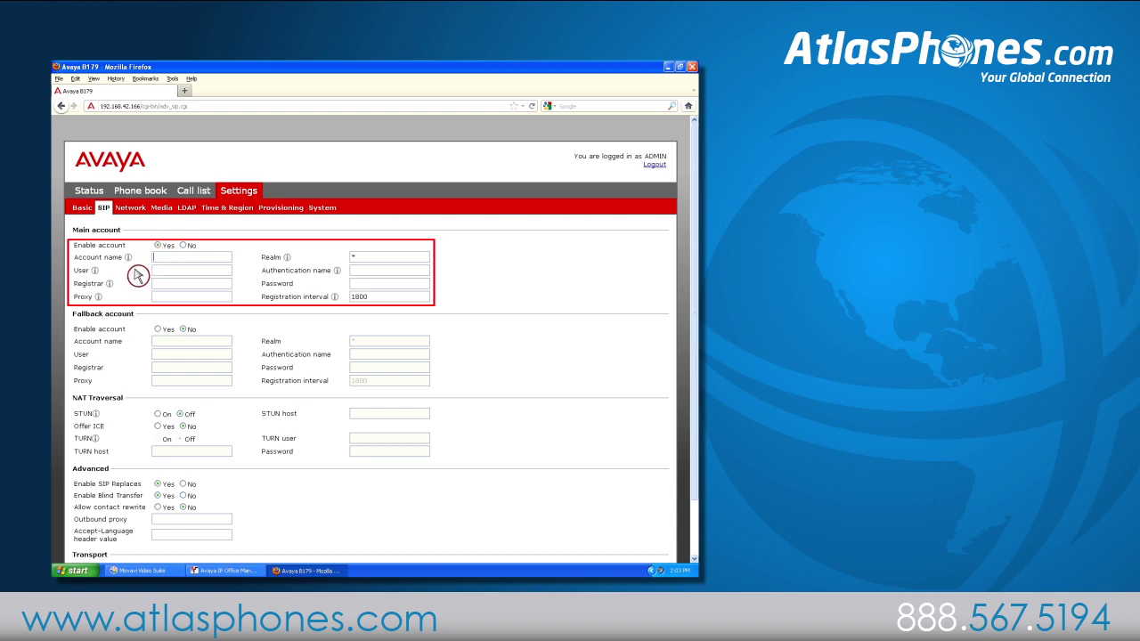
text(B179)
text(192.168.42.1)
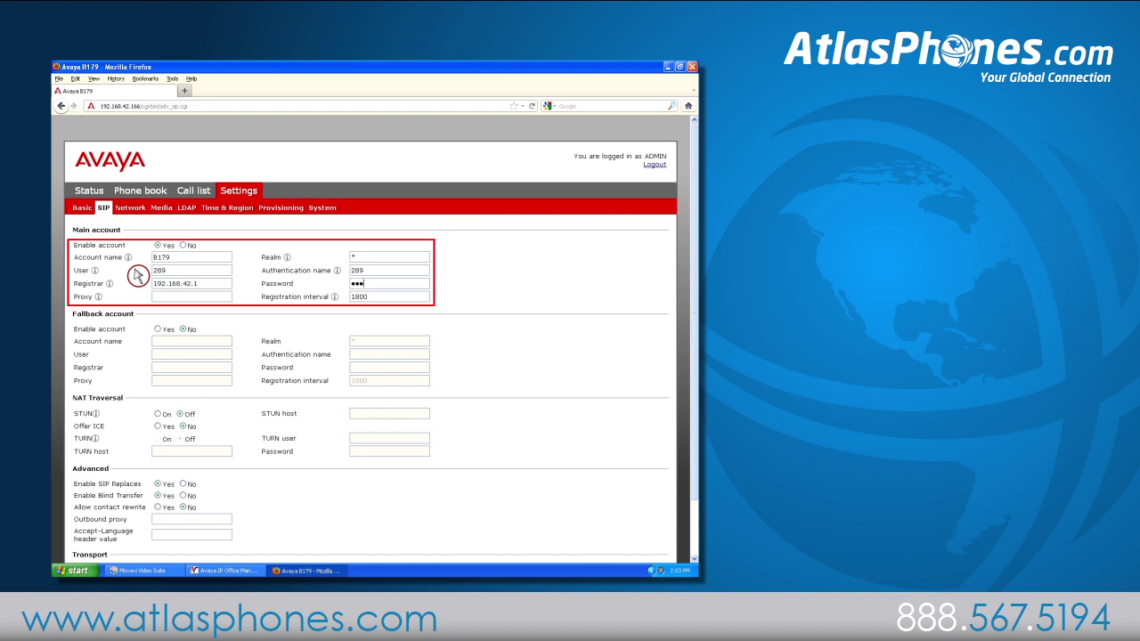